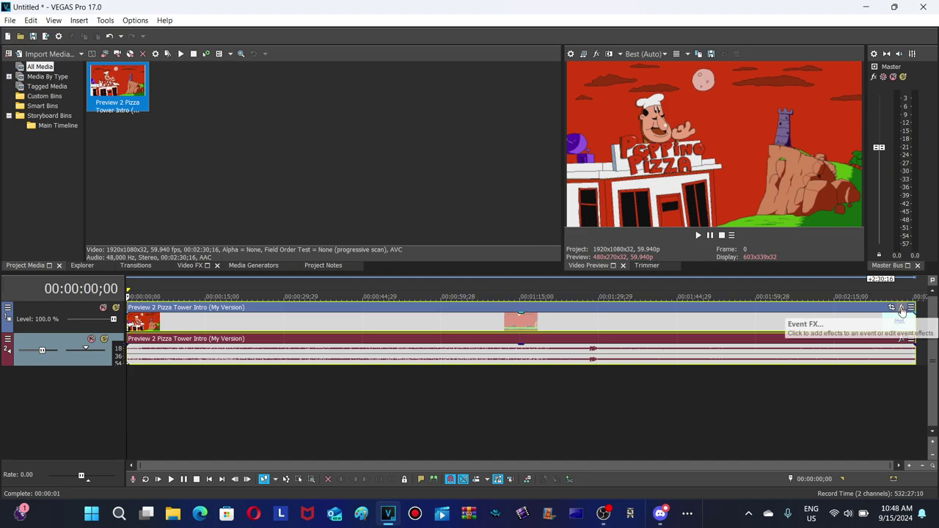
Step: Add the KilluaRocks Wave filter package to the video event's effects chain
click(902, 308)
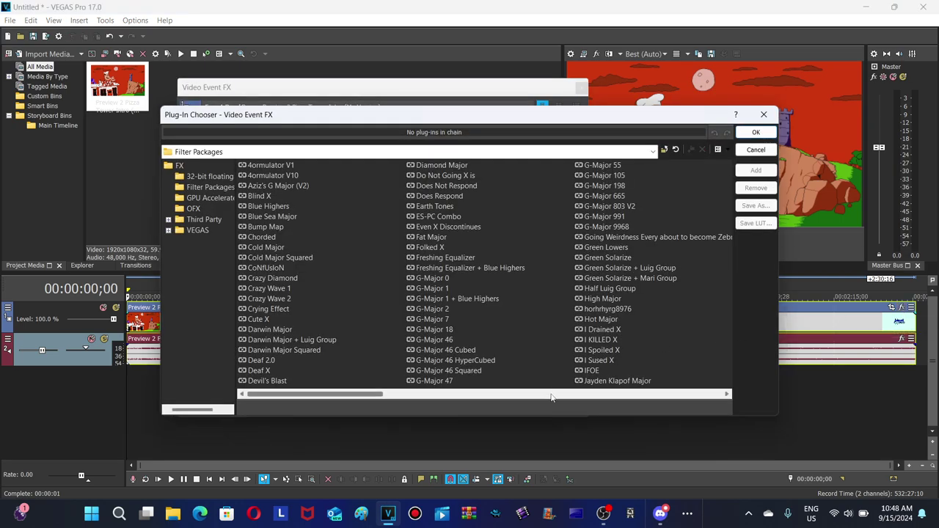
click(551, 397)
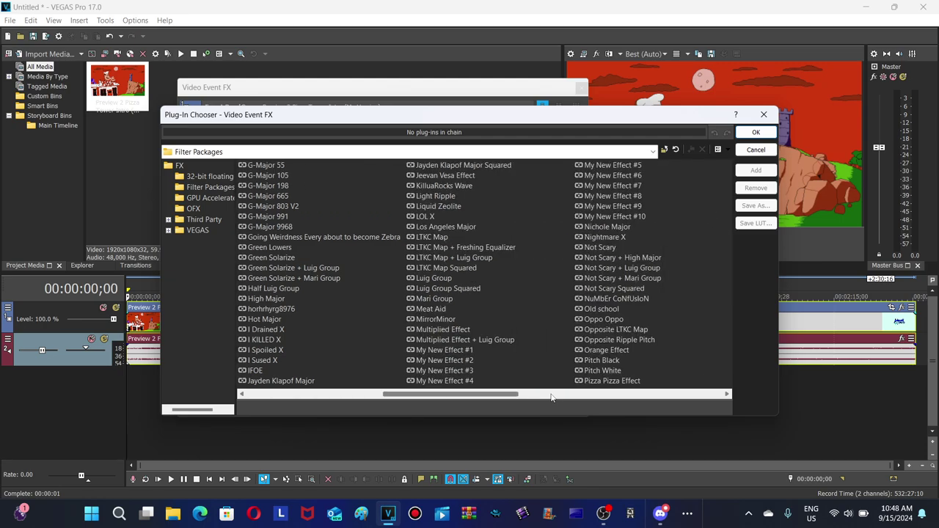
click(456, 185)
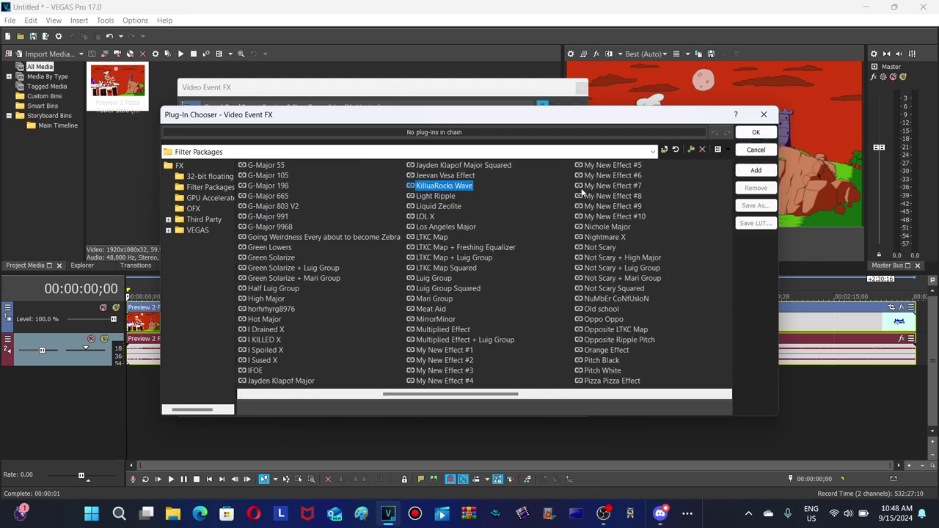
click(756, 173)
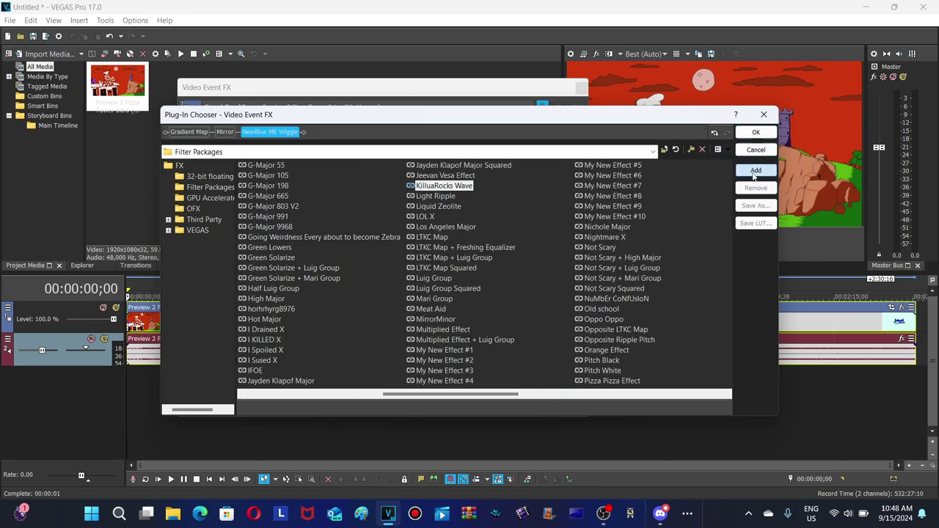
click(754, 133)
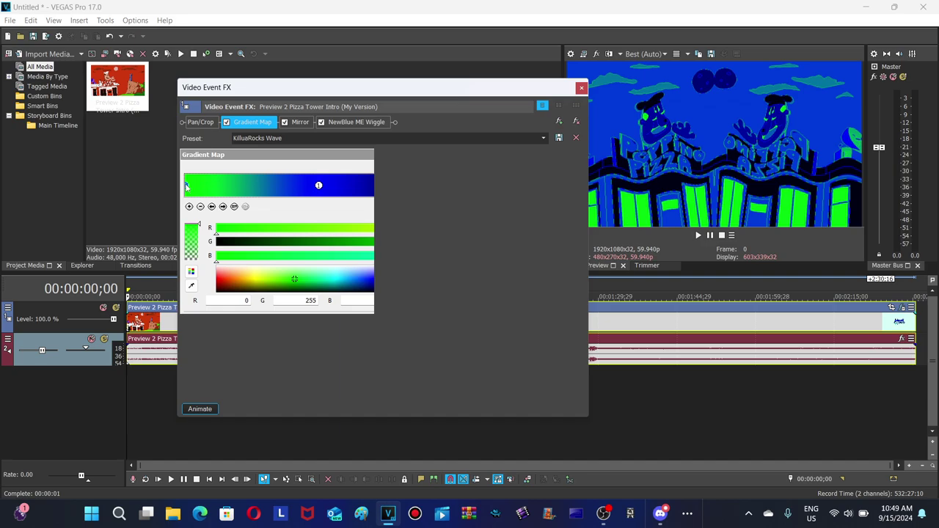
Step: Review the settings of the event's Gradient Map, Mirror and NewBlue ME Wiggle effects, including the gradient's colour points
click(223, 207)
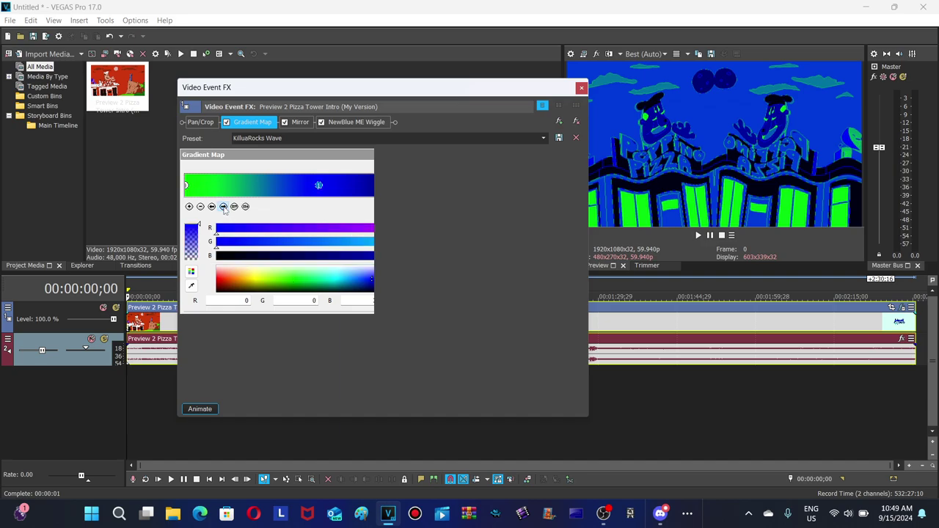
click(223, 207)
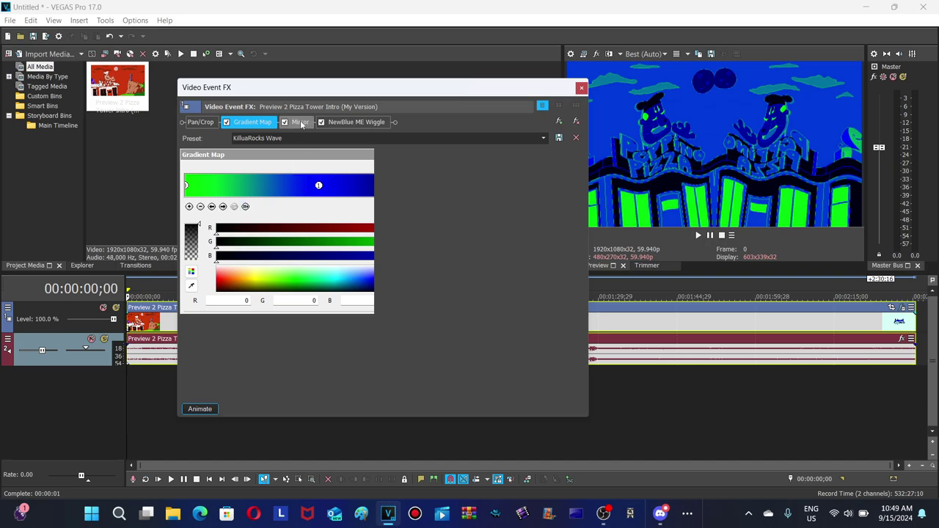
click(261, 123)
click(308, 125)
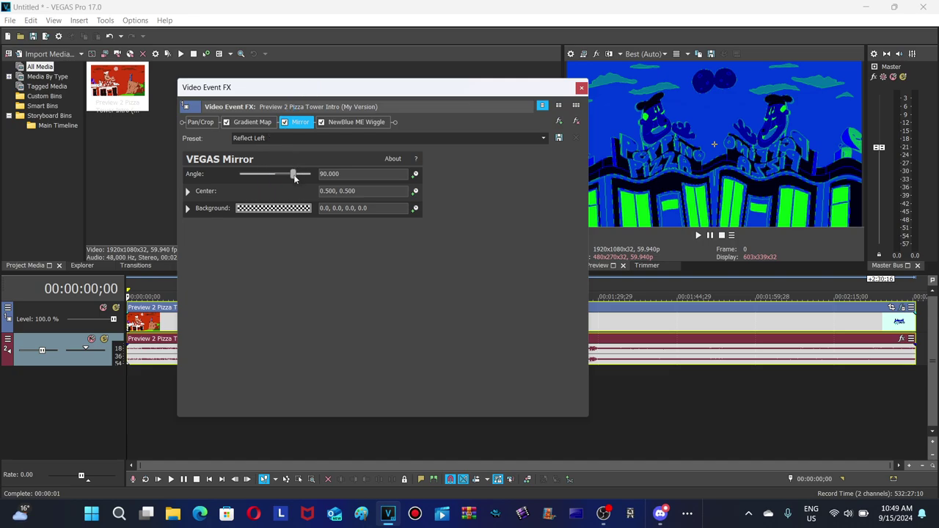
click(347, 123)
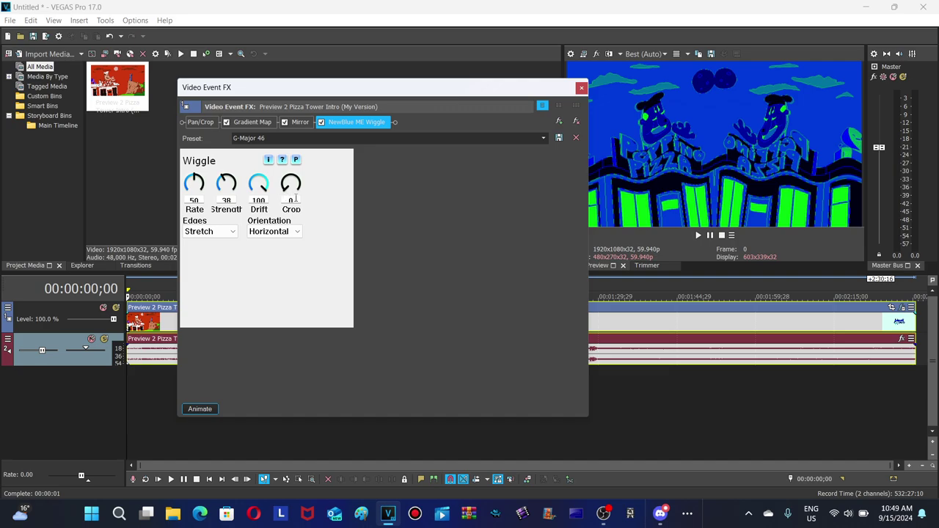
click(581, 89)
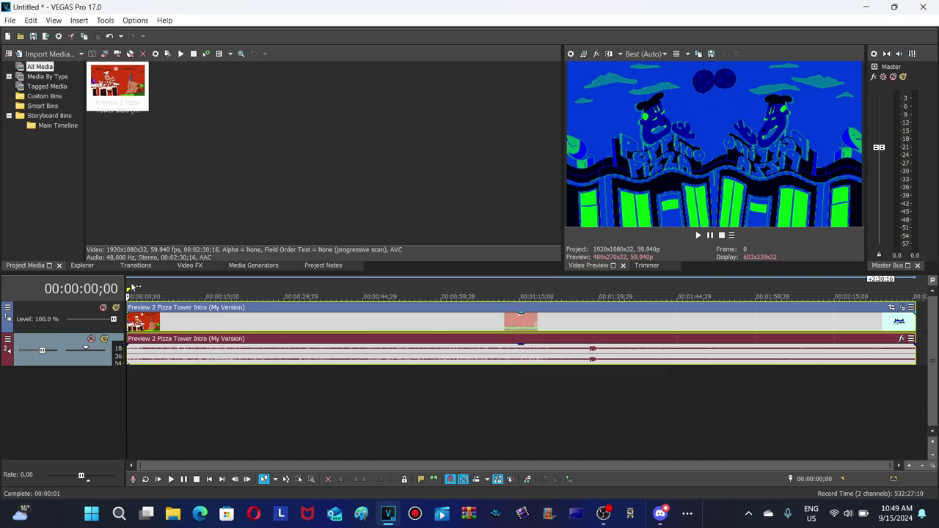
Step: Open the properties of the audio event on track 2
click(132, 355)
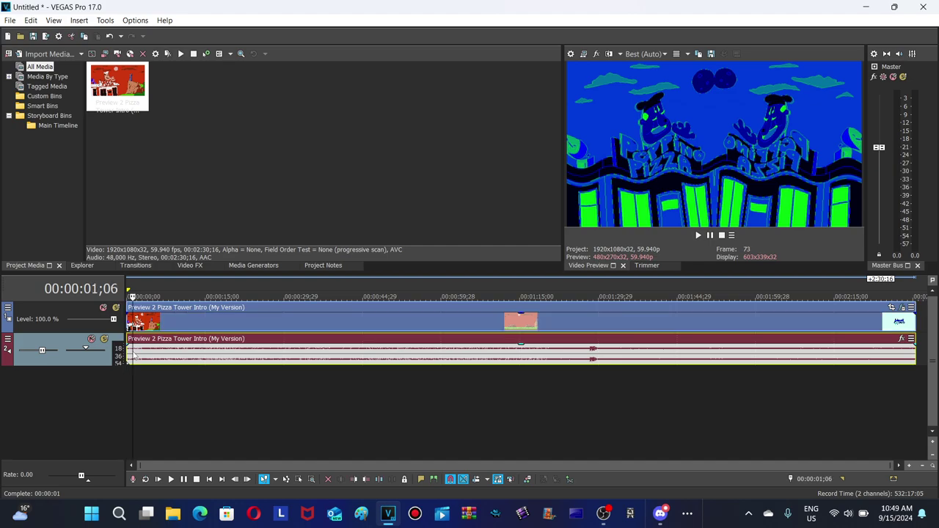
right_click(133, 355)
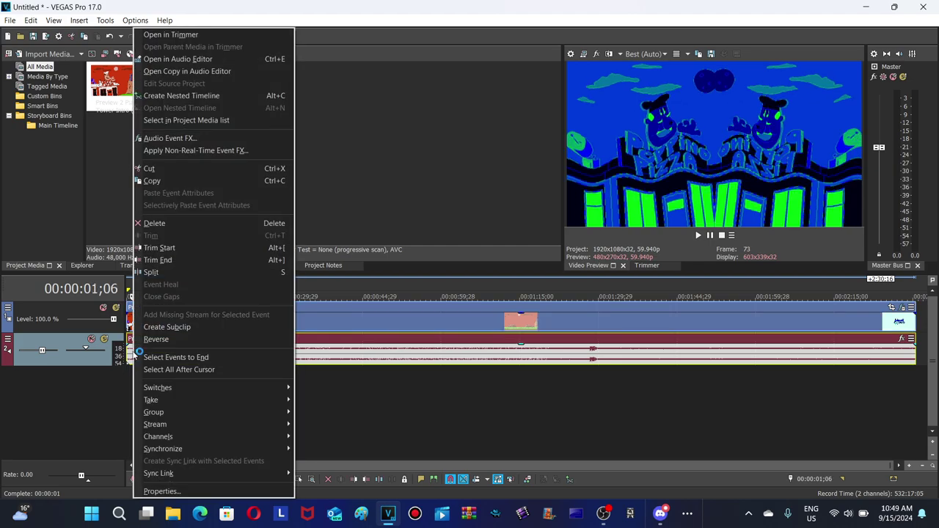
click(170, 490)
Step: Try the élastique time stretch method with the Pro and Efficient stretch attributes
click(449, 213)
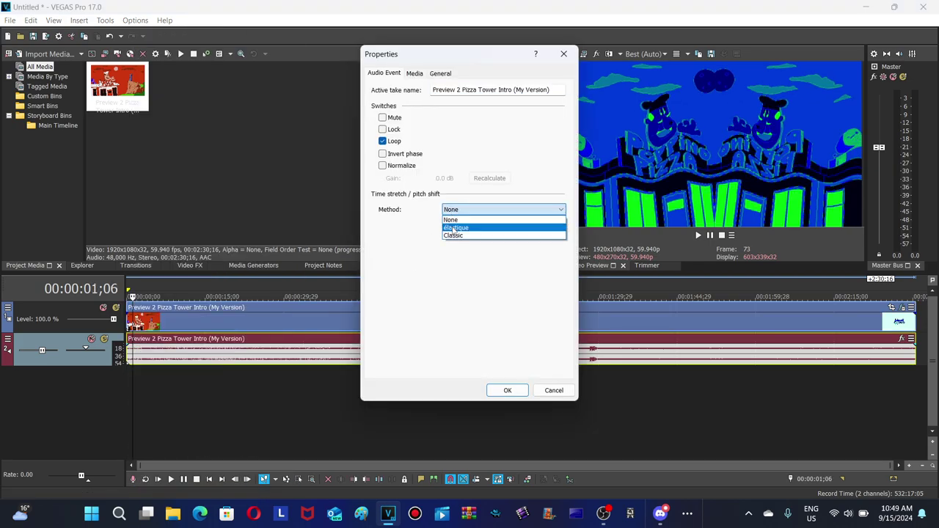
click(455, 229)
click(456, 227)
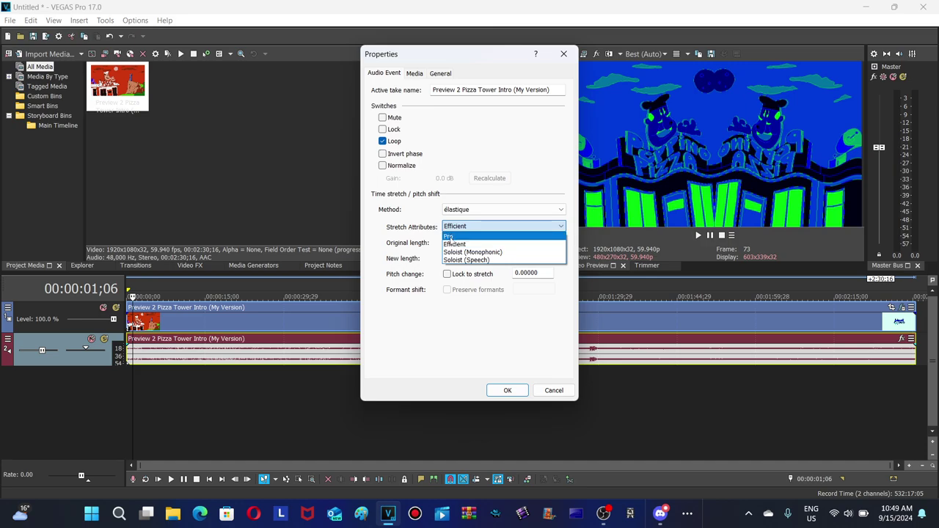
click(451, 236)
click(452, 228)
click(452, 244)
Step: Try the Classic method with the stretch attribute "A17. Drums, unpitched (minimum echo)"
click(453, 211)
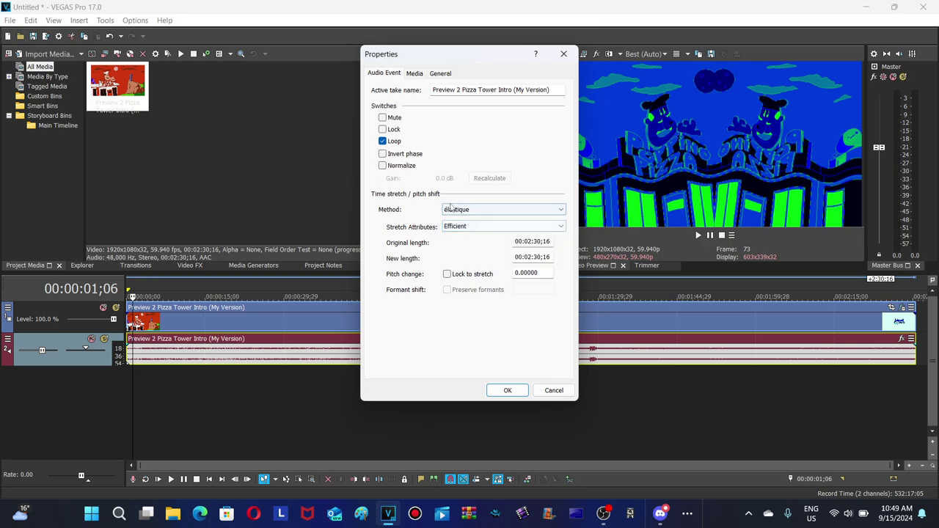
click(450, 236)
click(453, 226)
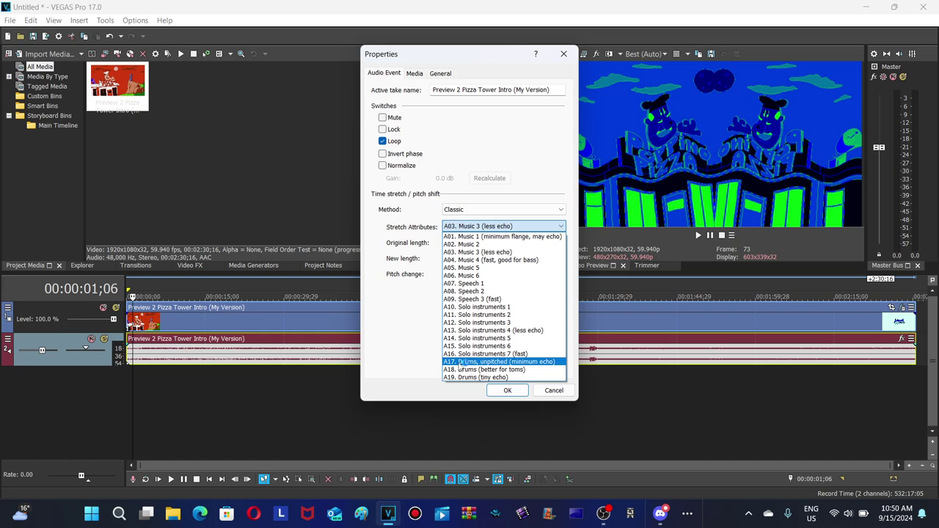
click(464, 363)
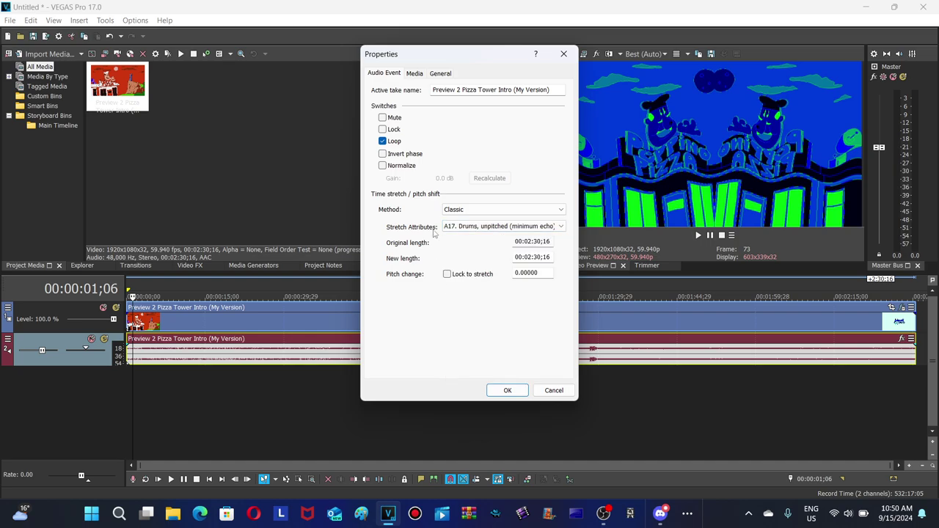
Step: Set the audio event's pitch shift to the élastique method with Pro stretch attributes and a pitch change of -12
click(444, 211)
click(455, 228)
click(454, 229)
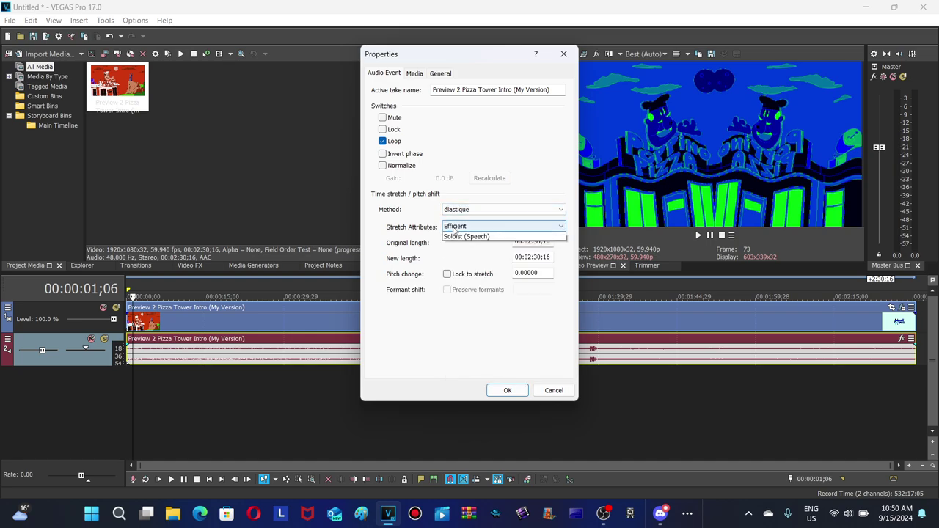
click(457, 245)
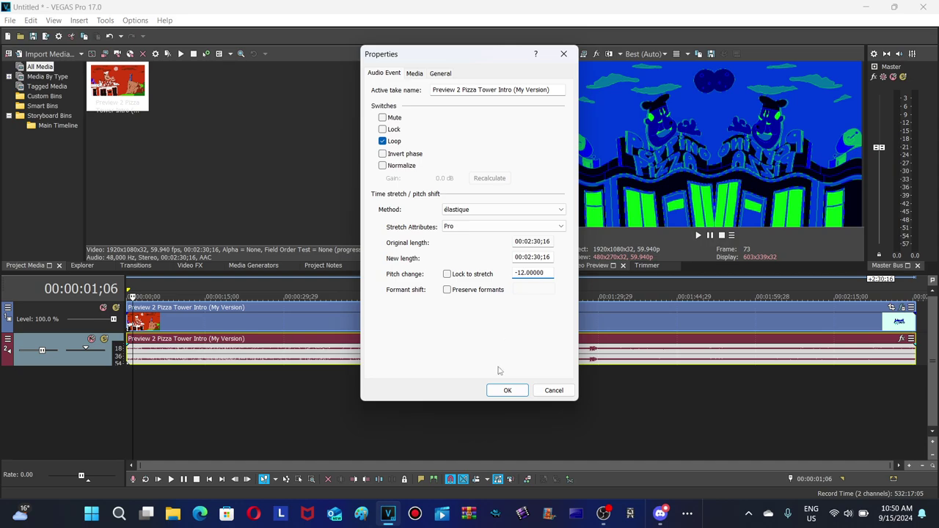
click(506, 392)
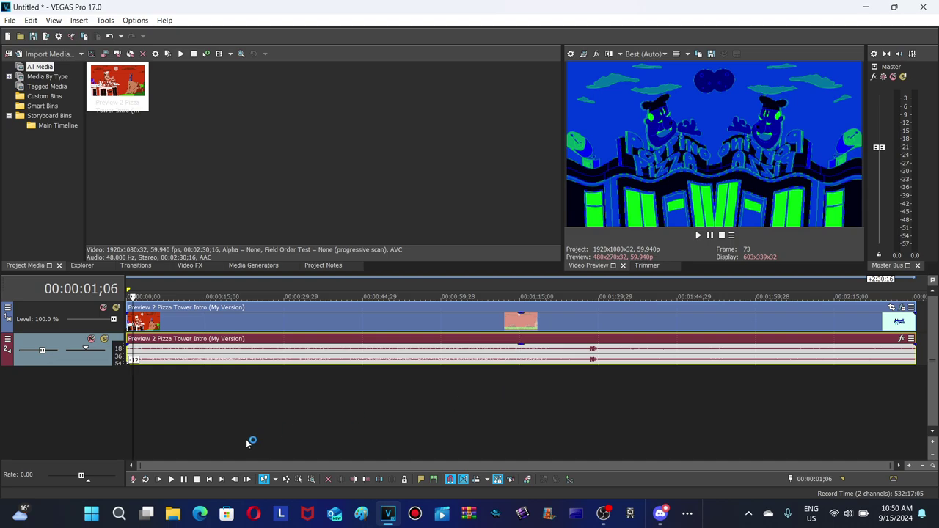
Step: Play the project from the start through to its end to preview the video effects and lowered audio pitch
drag(132, 381, 117, 383)
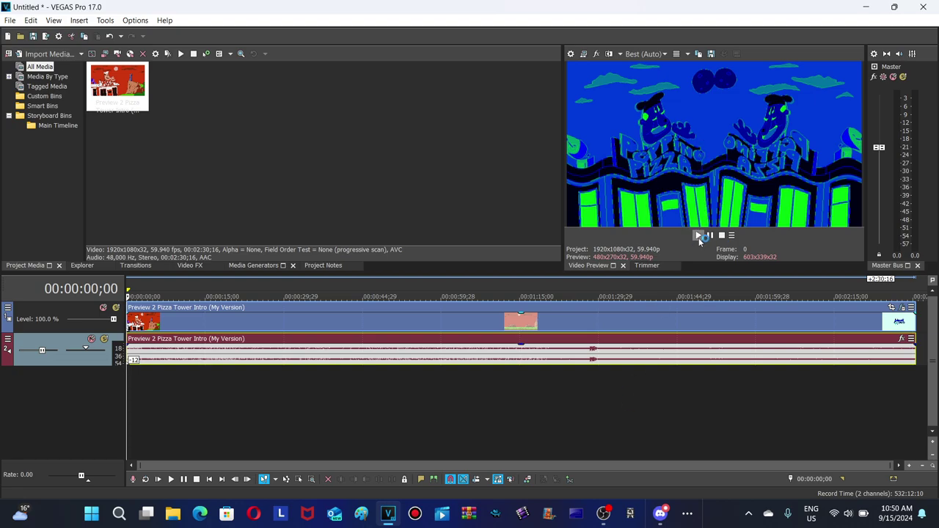
click(698, 234)
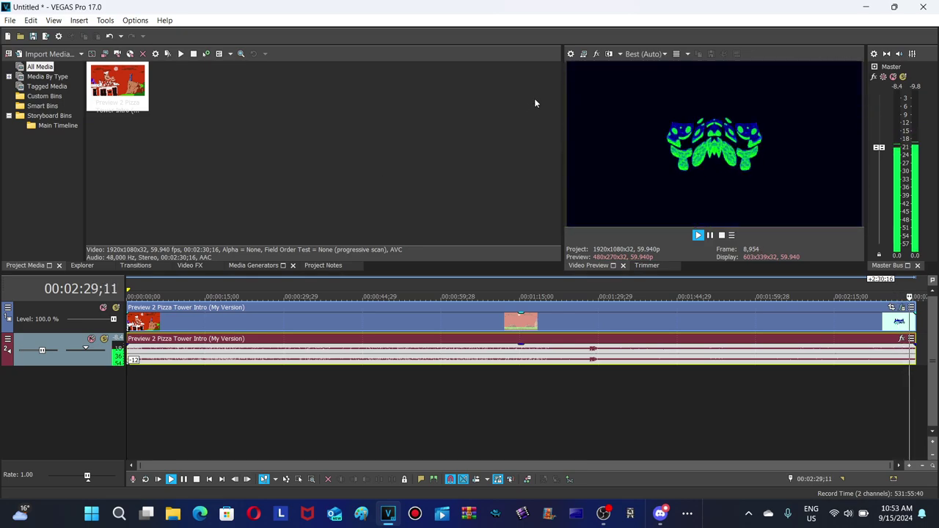
click(713, 236)
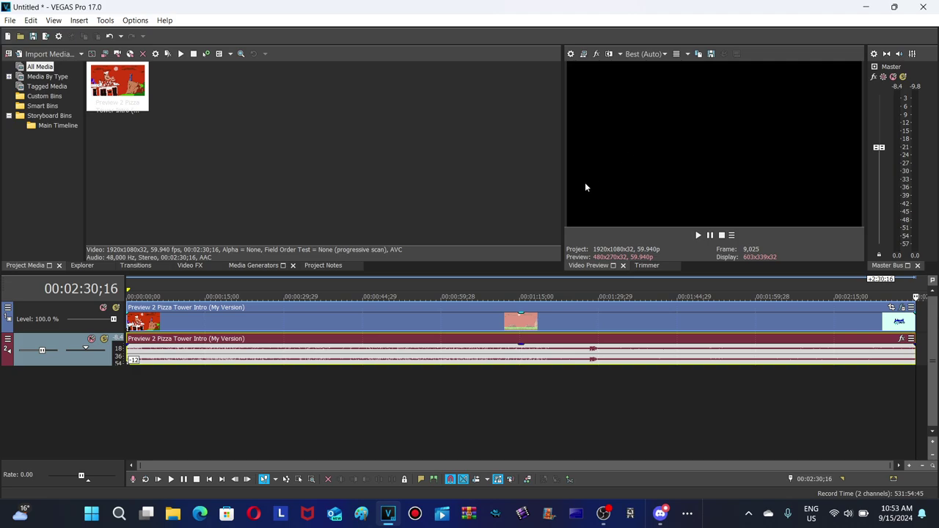